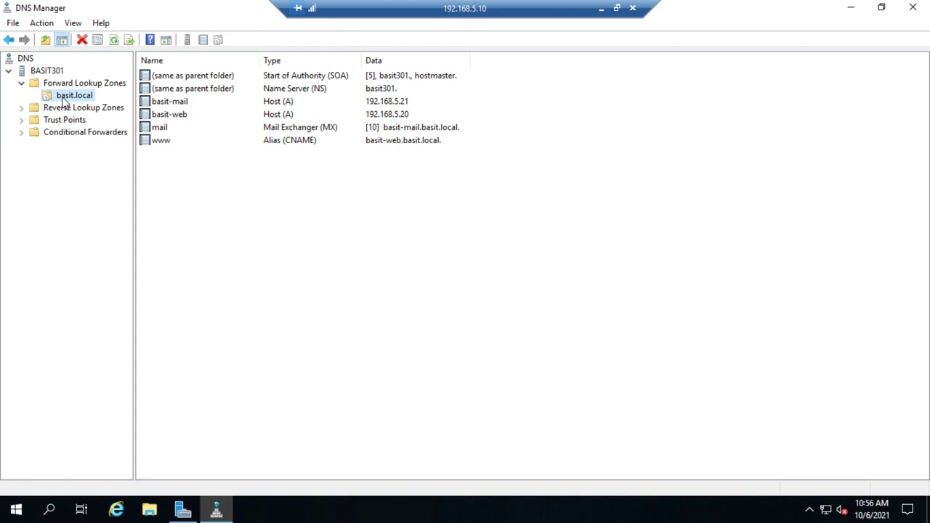
Step: Open the context menu for the basit.local forward lookup zone
right_click(64, 102)
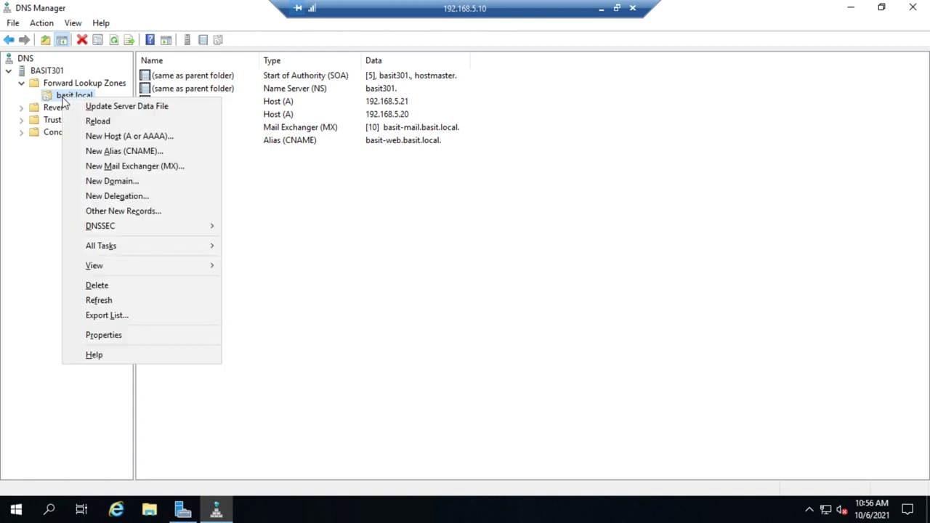
Step: Start DNSSEC signing of basit.local and keep customized zone signing parameters
mouse_move(109, 229)
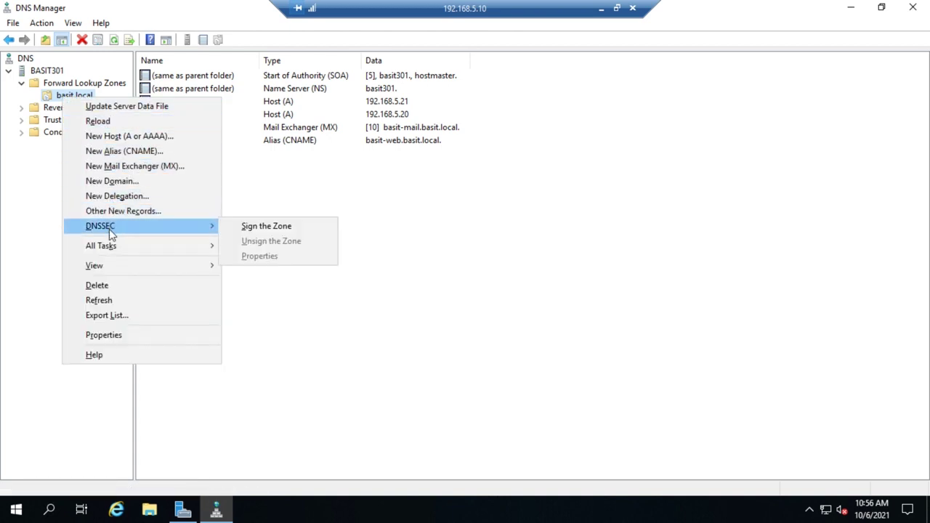
click(251, 229)
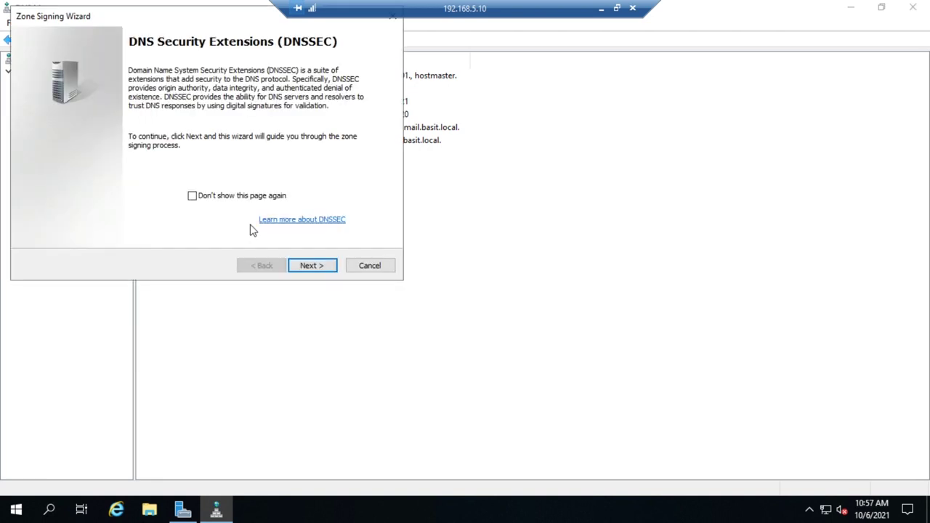
click(312, 266)
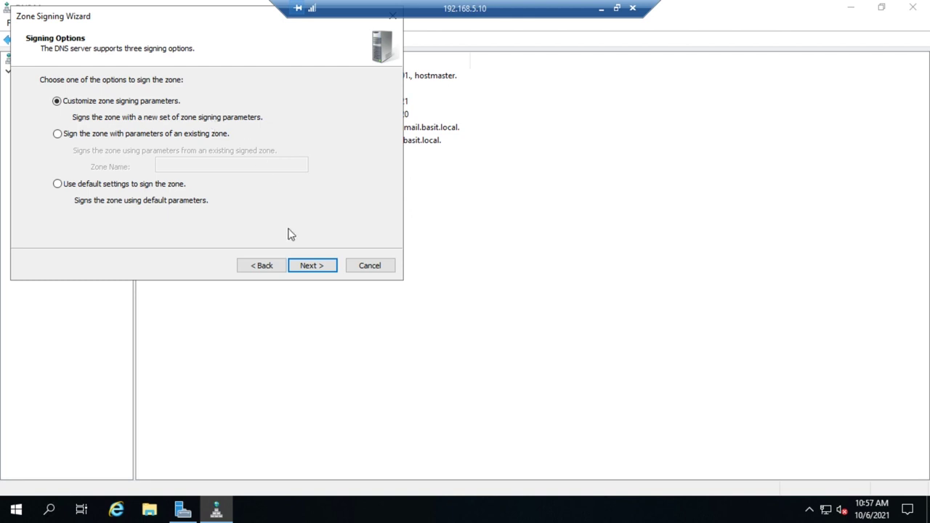
click(308, 266)
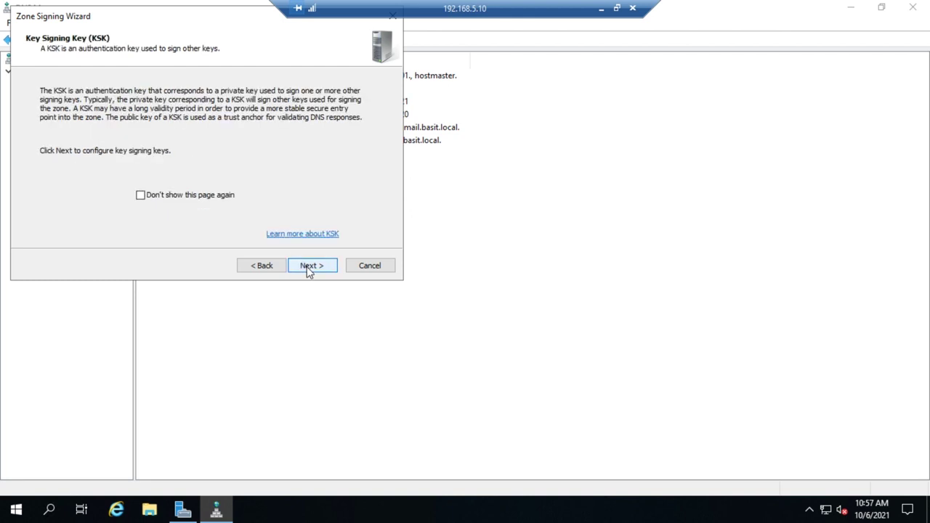
Step: Add a 2048-bit RSA/SHA-256 key signing key with automatic rollover
click(309, 266)
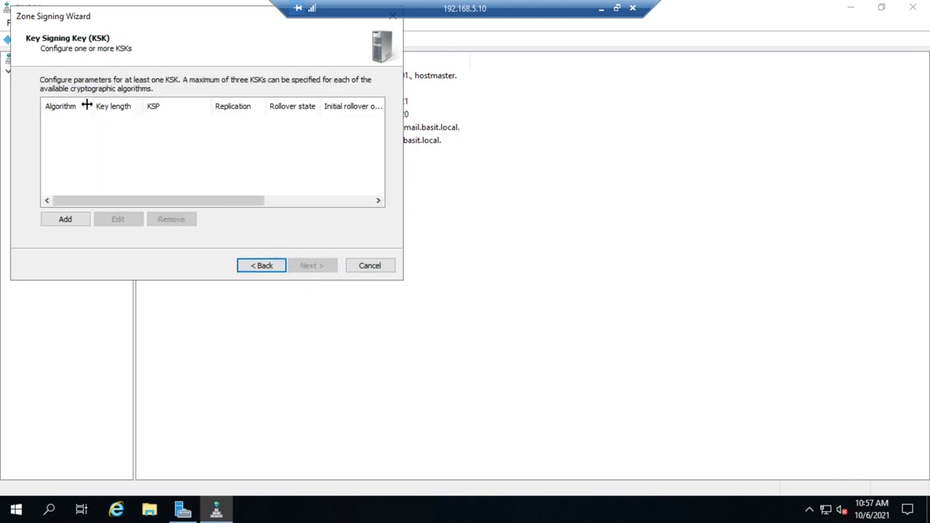
click(65, 218)
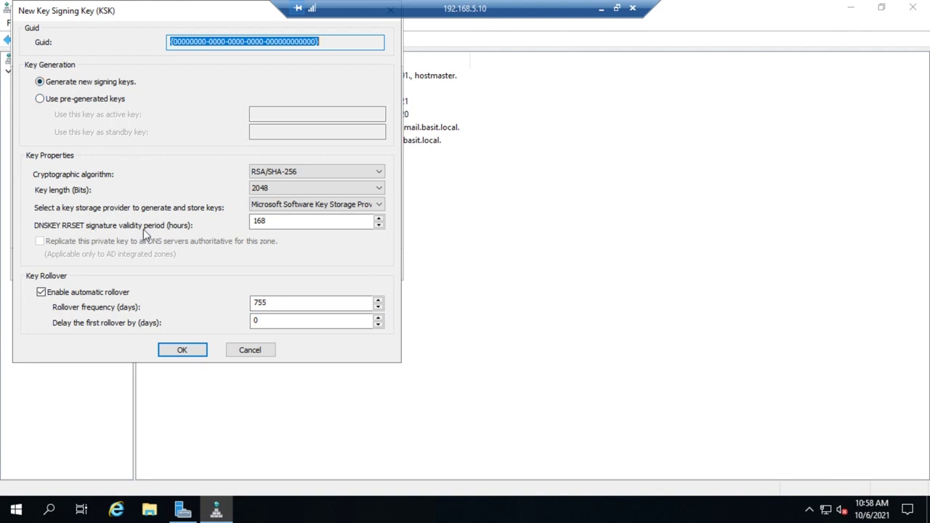
click(314, 179)
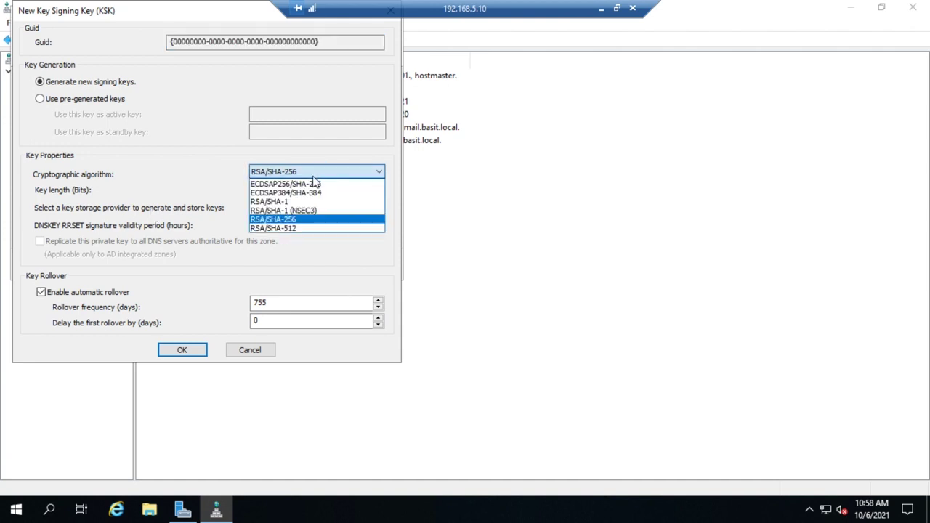
click(314, 177)
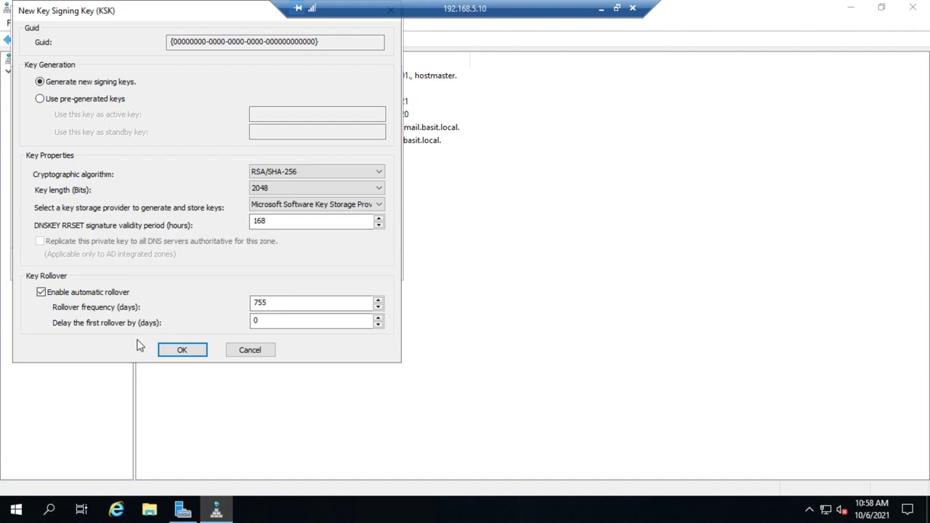
click(181, 351)
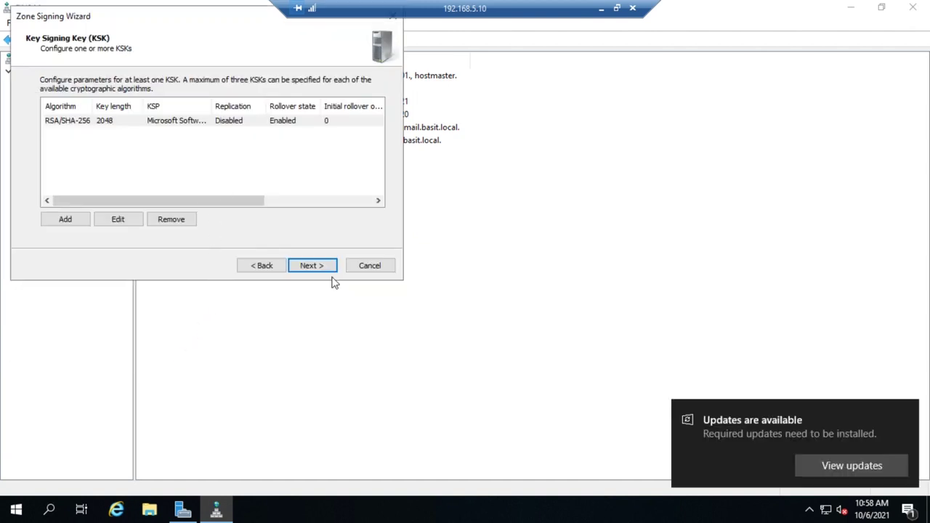
click(906, 412)
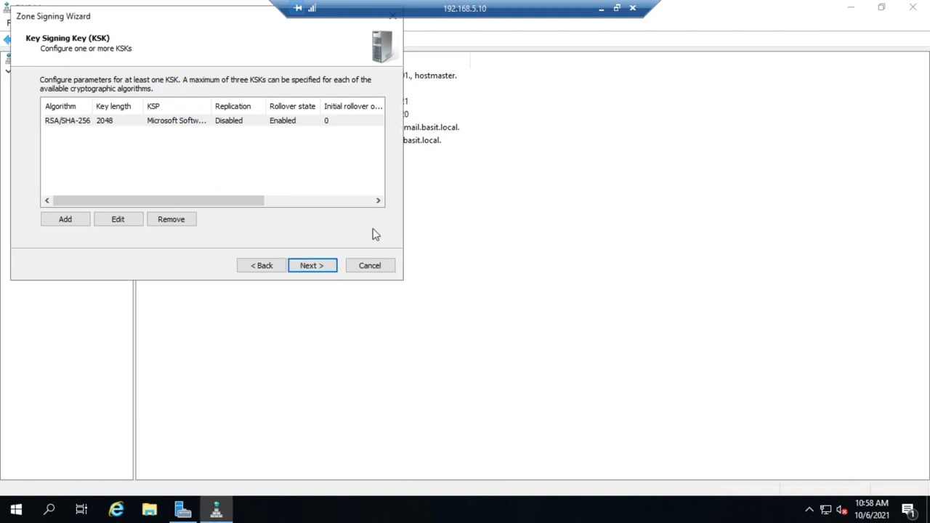
click(305, 268)
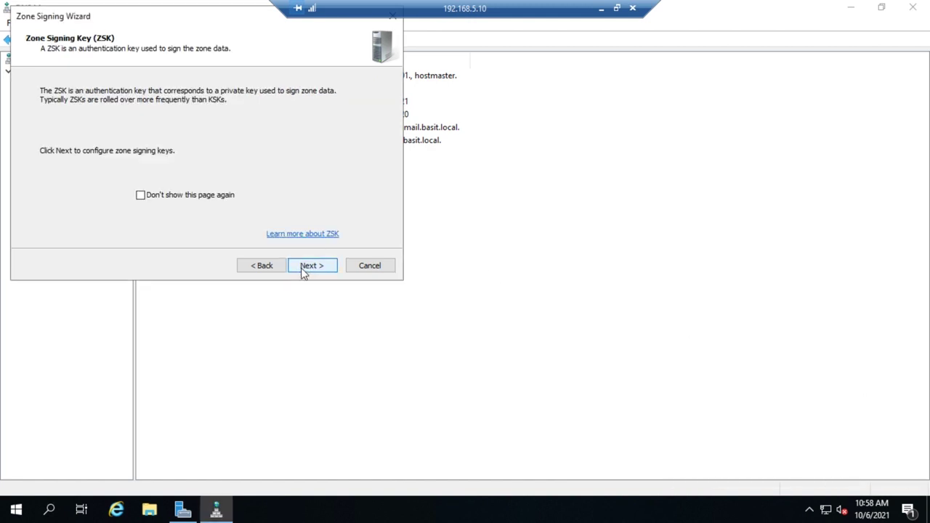
Step: Add a zone signing key with the default RSA/SHA-256, 1024-bit settings
click(305, 269)
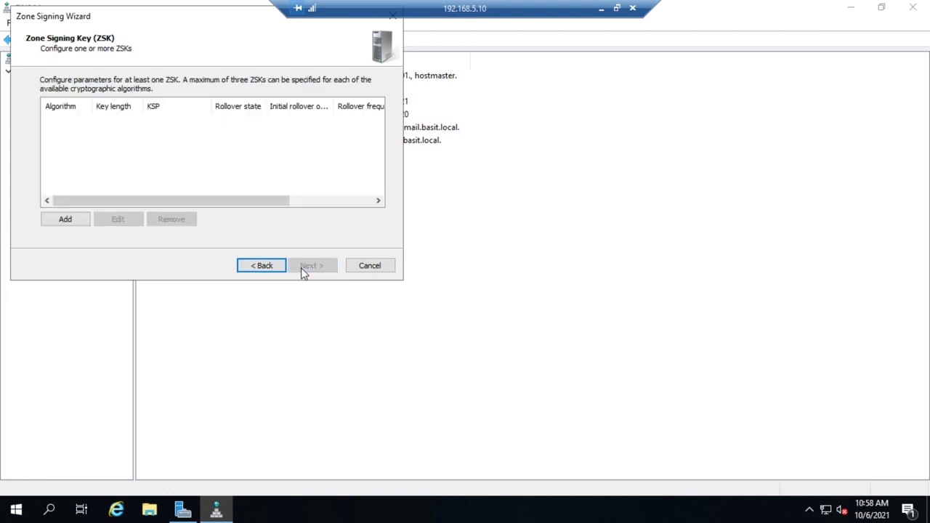
click(59, 221)
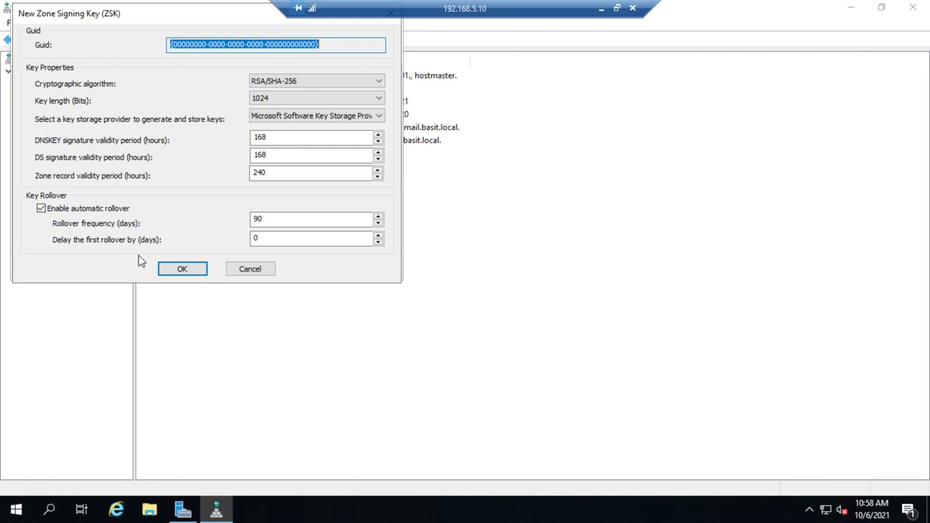
click(182, 270)
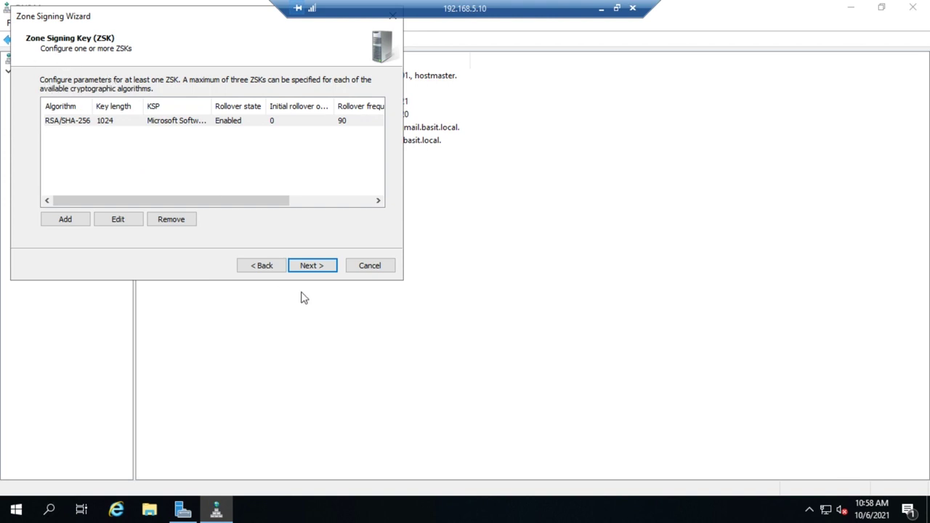
click(313, 266)
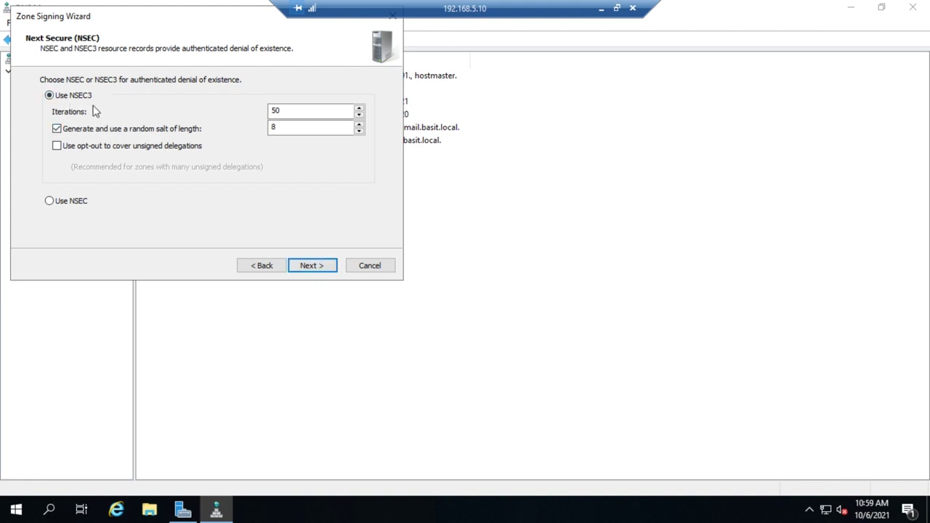
Step: Accept the NSEC3, trust anchor and signing/polling defaults, sign the zone, and finish
click(313, 266)
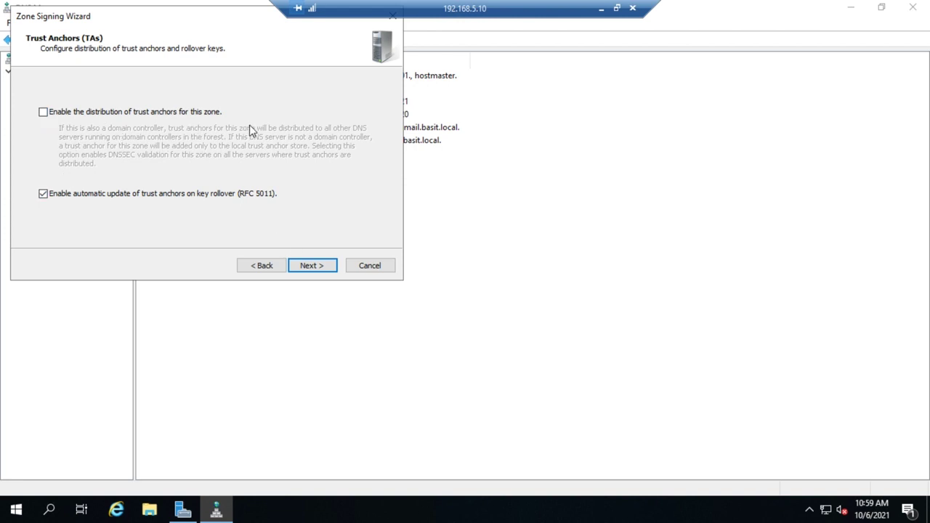
click(303, 267)
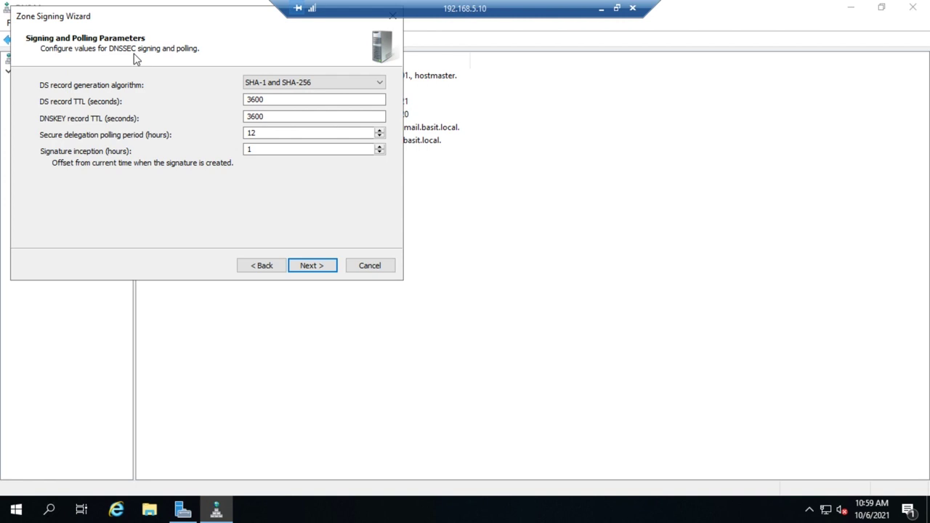
click(319, 273)
click(319, 272)
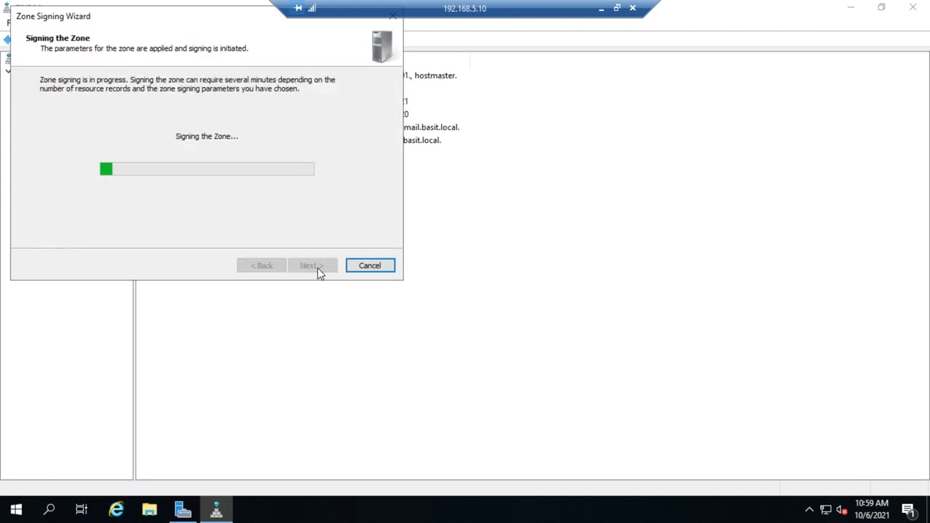
click(313, 266)
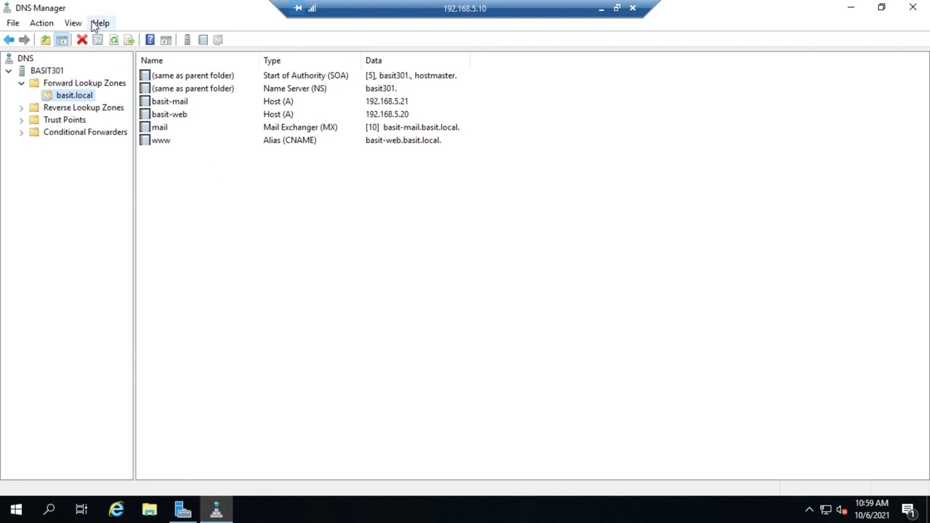
Step: Refresh basit.local to show the new RRSIG, DNSKEY and NSEC3 records
click(114, 40)
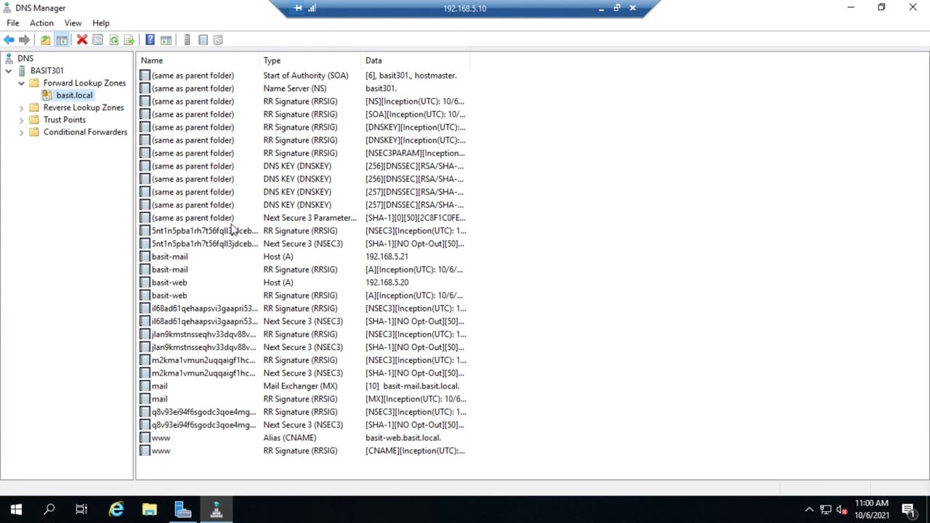
Step: Launch Windows PowerShell as Administrator and begin entering a dnscmd command
right_click(20, 513)
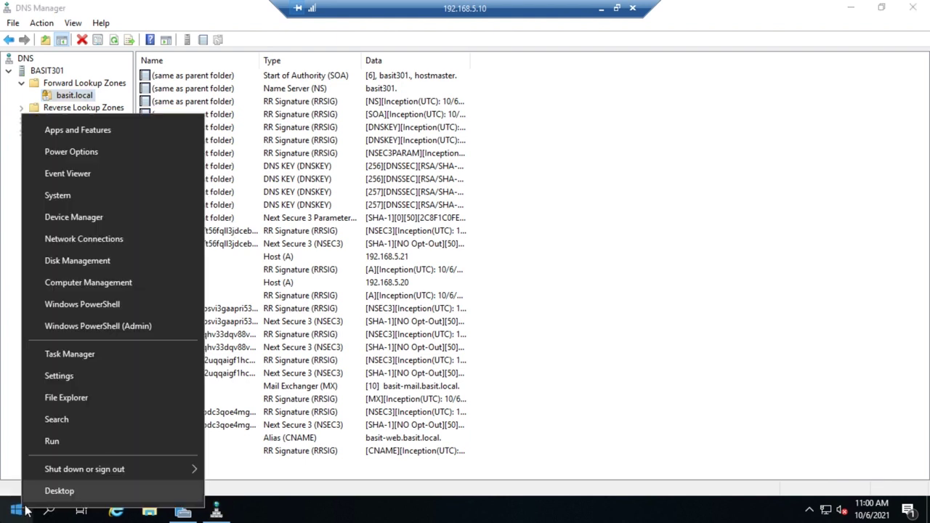
click(94, 328)
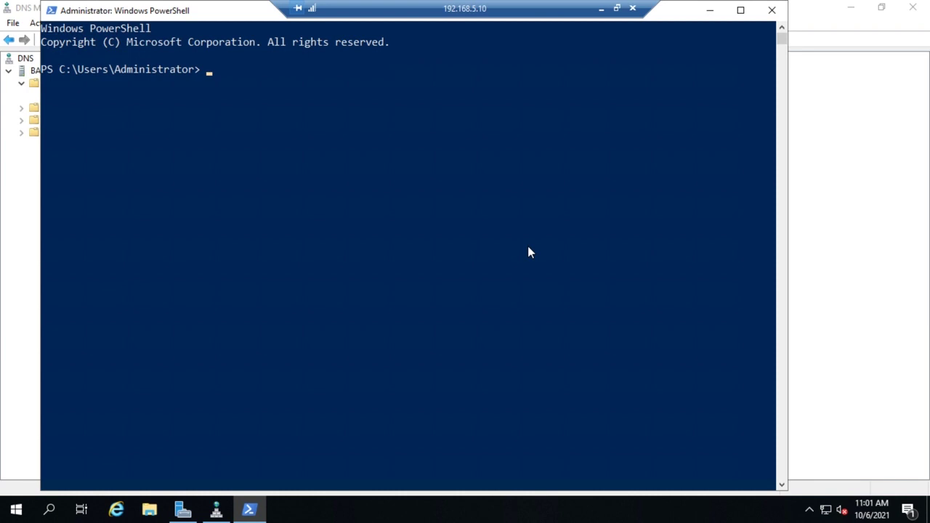
text(dnscmd)
Step: Run dnscmd /config /socketpoolsize 5000 to set the socket pool size
text(/config )
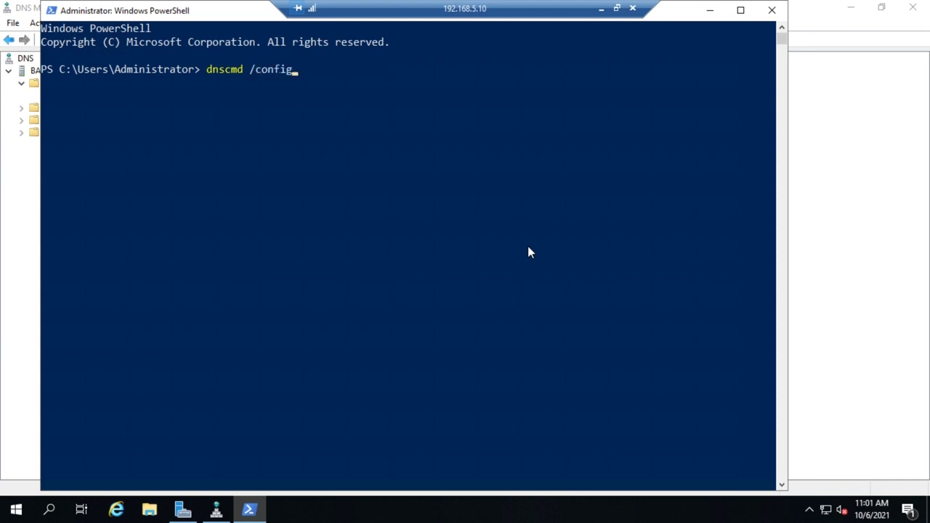
text(/socketpoolsize)
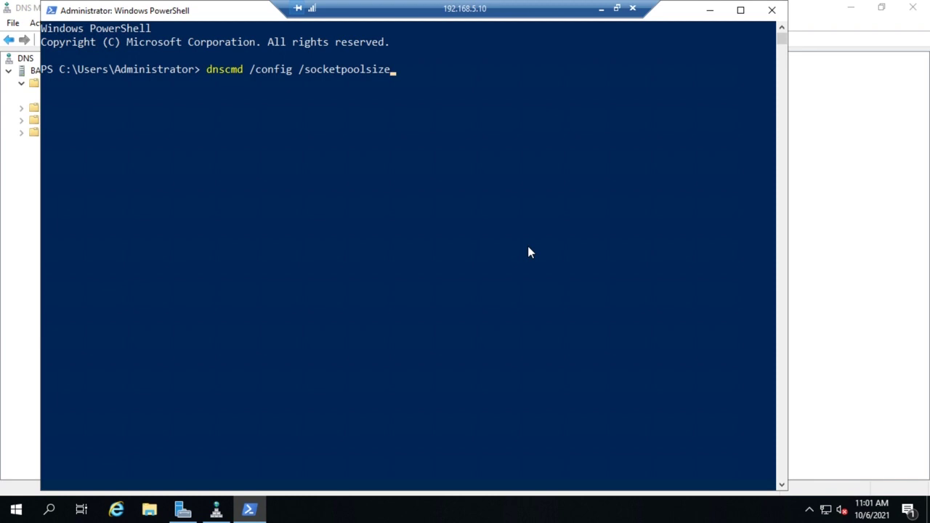
text( 5000)
key(Return)
click(528, 247)
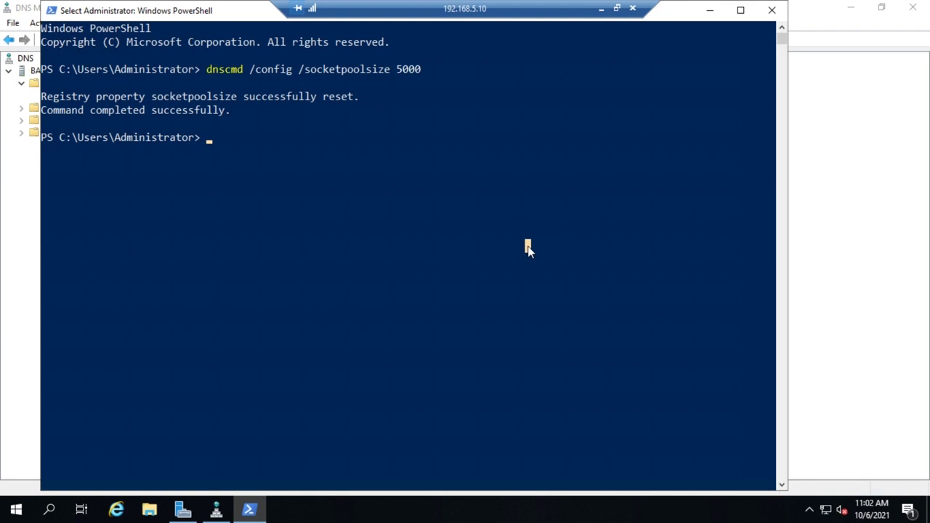
text(seet-)
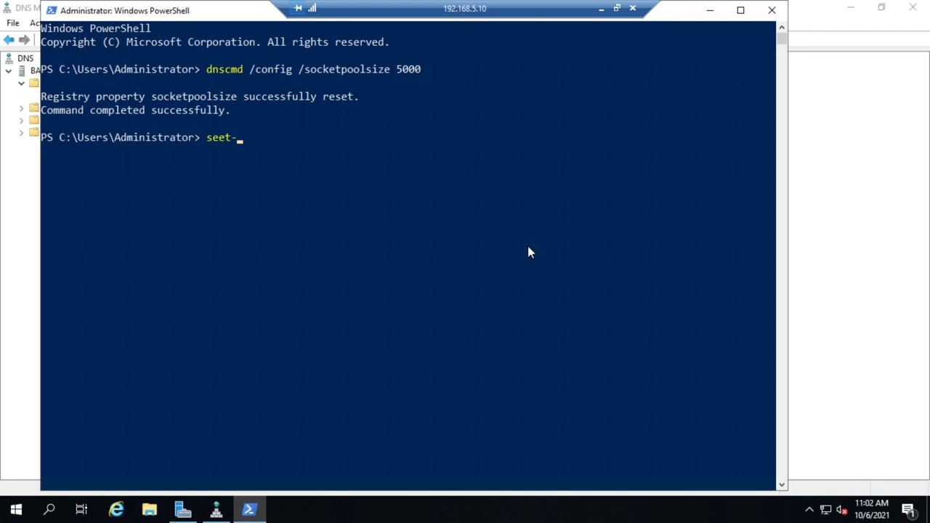
text(dnsservercache)
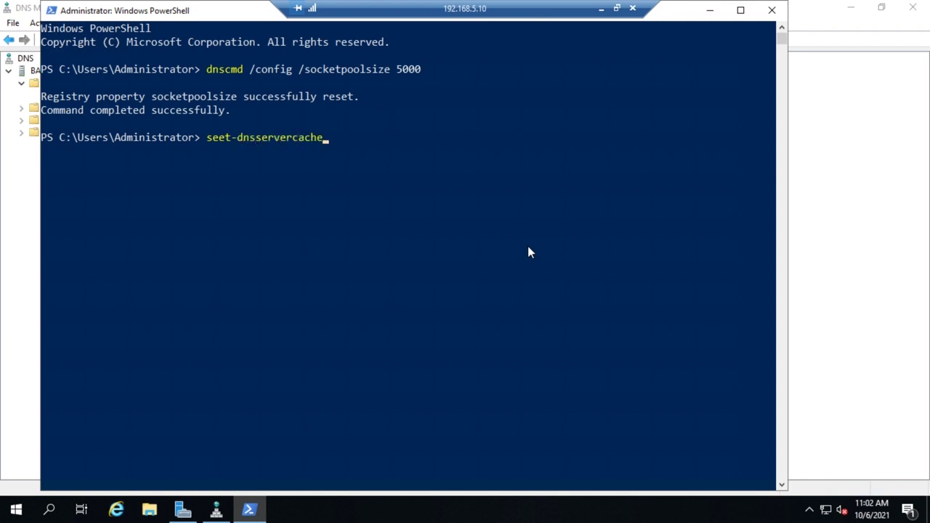
text( -lockingpercet=nt)
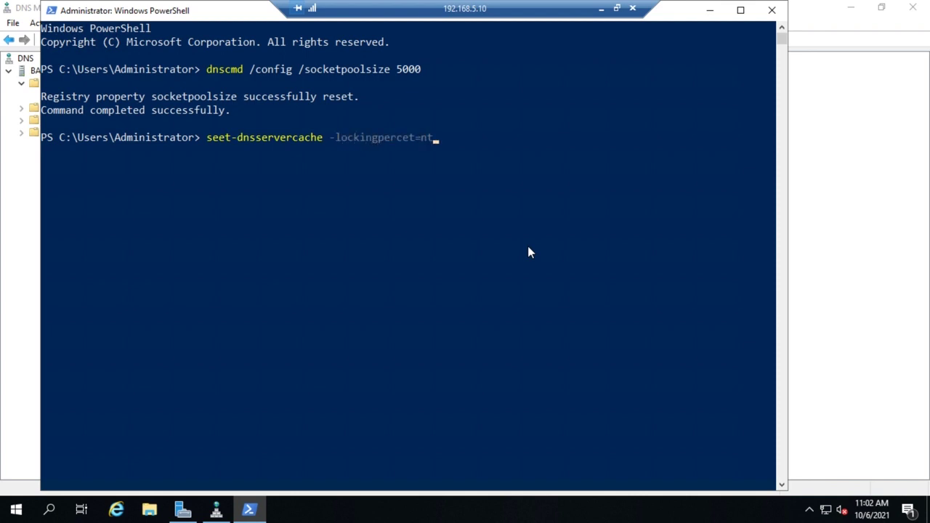
Step: Run set-dnsservercache -lockingpercent 75, correcting the 'seet' typo after the first attempt fails
key(BackSpace)
key(BackSpace)
key(BackSpace)
key(BackSpace)
text(nt 75)
key(Return)
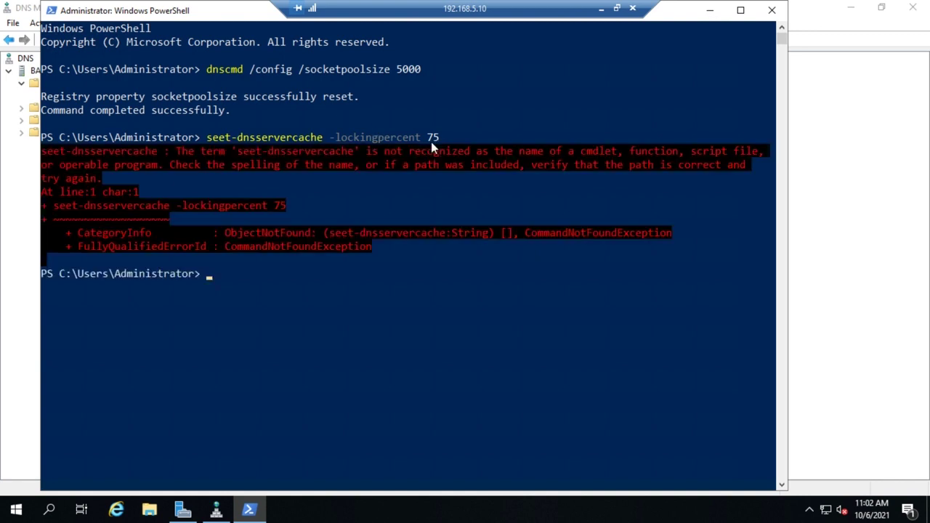
key(Up)
key(Left)
key(Left)
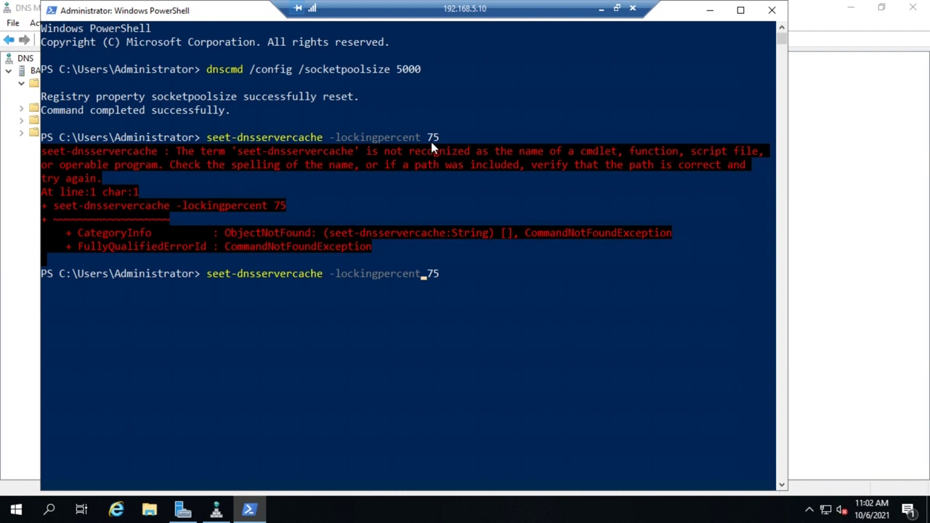
key(Left)
key(Left)
key(Left)
key(Left)
key(Left)
key(Left)
key(Left)
key(Left)
key(Left)
key(Left)
key(Left)
key(Left)
key(Left)
key(Left)
key(Left)
key(Left)
key(Left)
key(Left)
key(Left)
key(Left)
key(BackSpace)
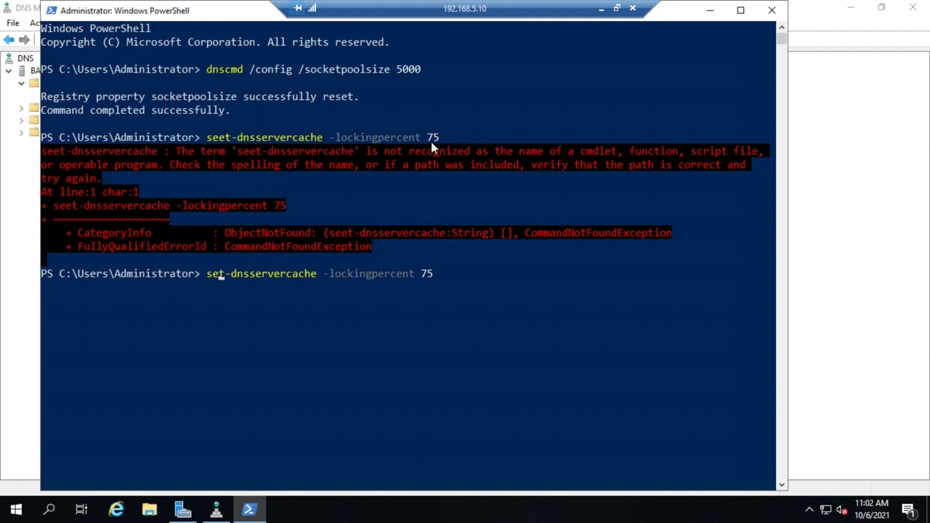
key(Return)
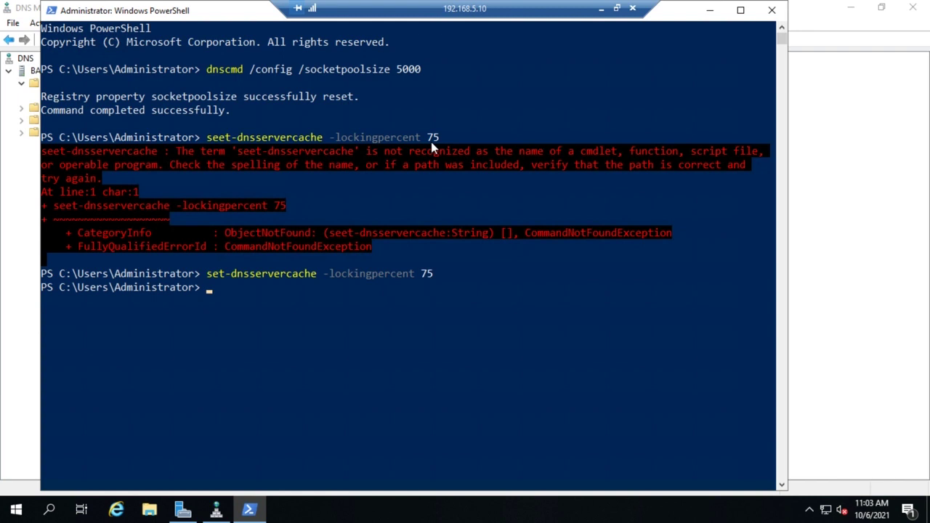
text(set-dnsserver)
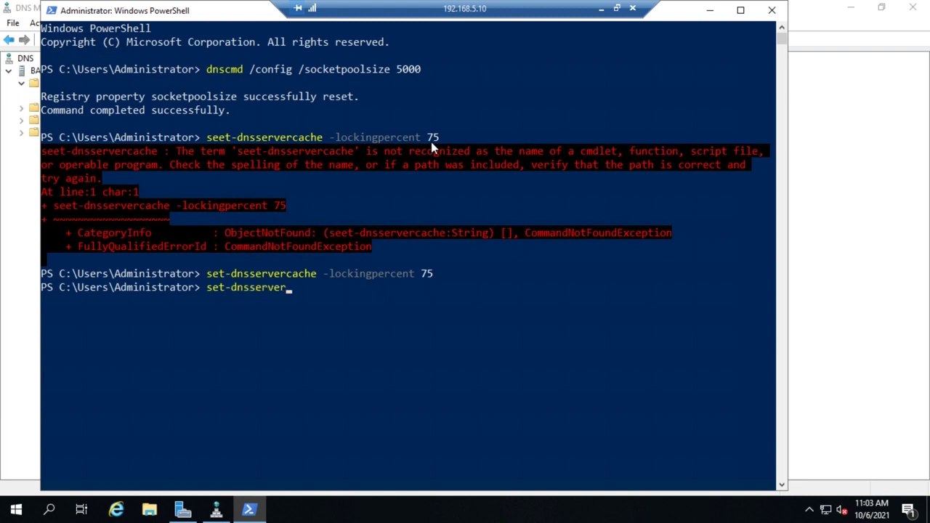
text(rrl)
Step: Run set-dnsserverrrl and answer y to confirm the response rate limiting update
key(Return)
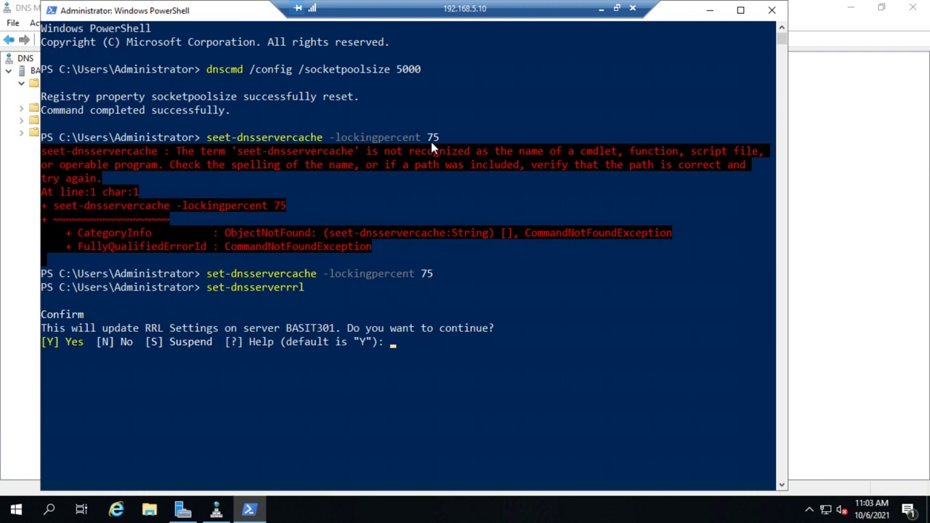
text(y)
key(Return)
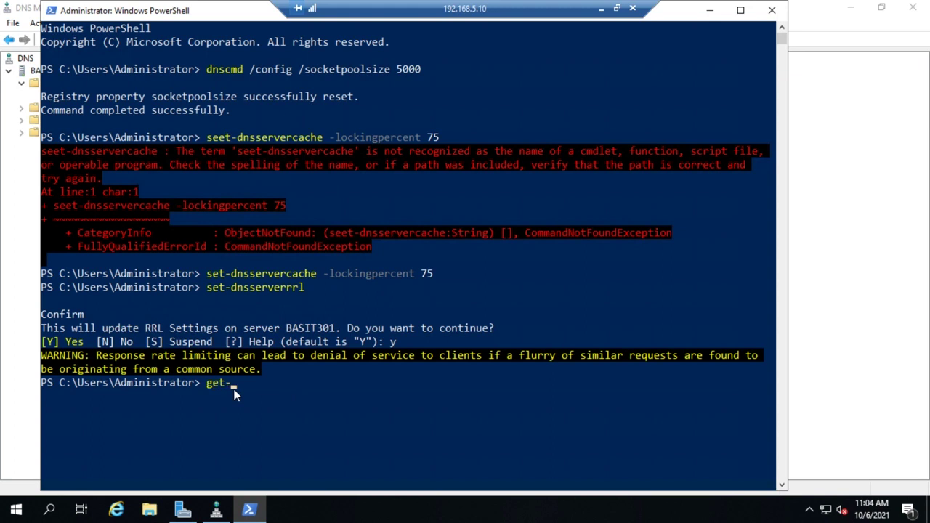
Step: Verify with get-dnsserverrrl that RRL Mode is Enable, then close PowerShell and DNS Manager
text(dnsserverrrl)
key(Return)
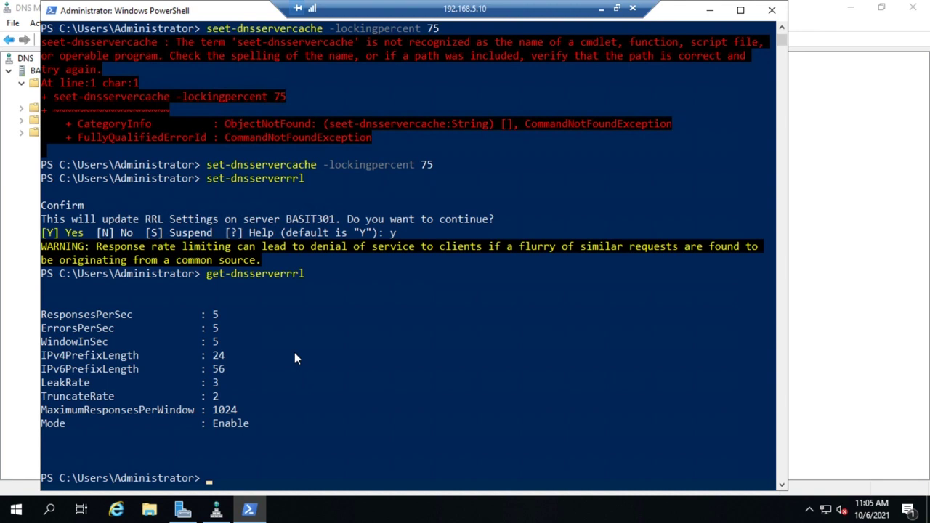
text(exit)
key(Return)
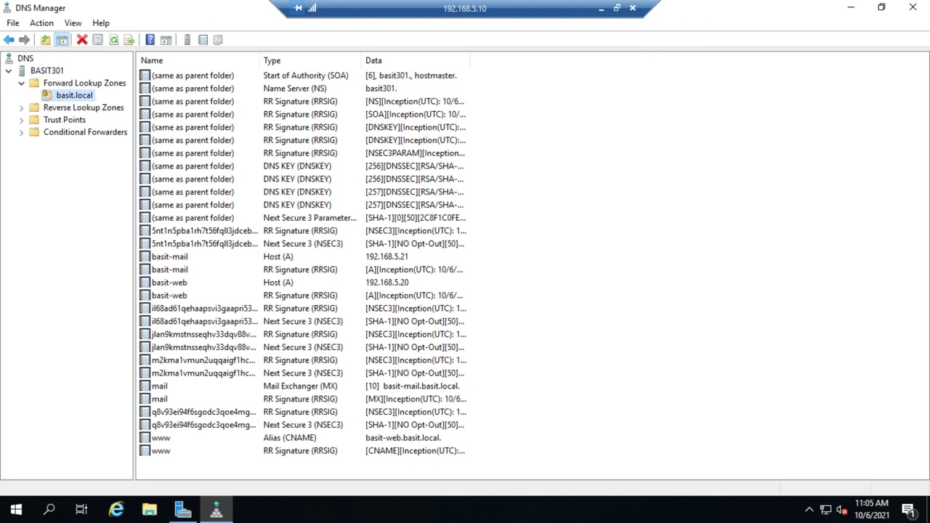
click(916, 9)
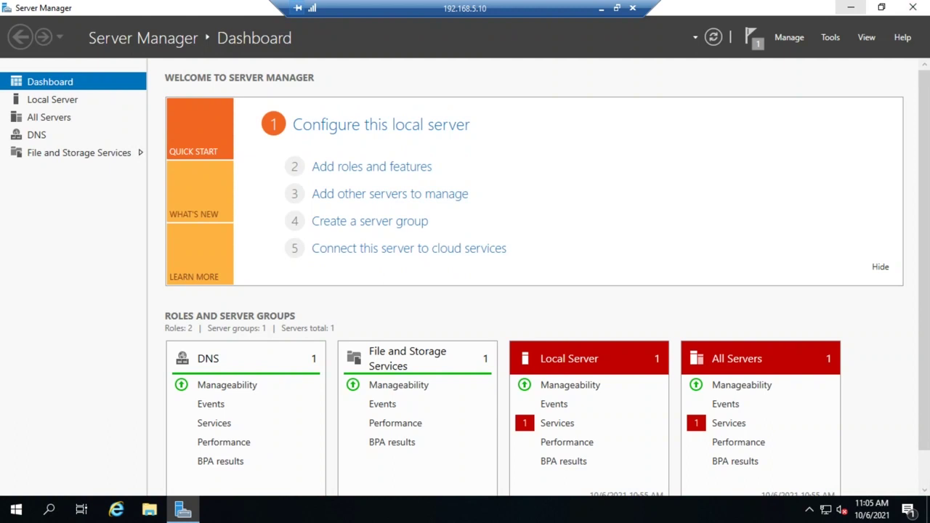